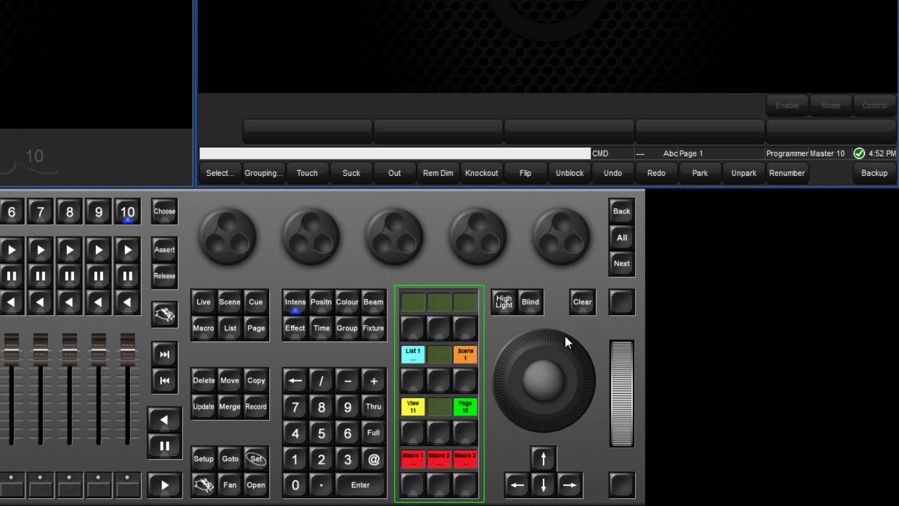
- Toggle the function keys to command mode (CMD)
left_click(209, 484)
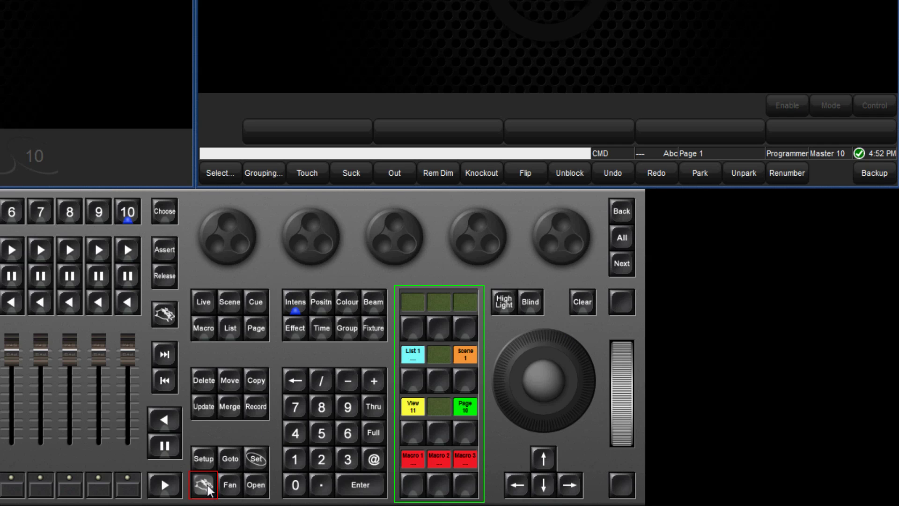
left_click(359, 485)
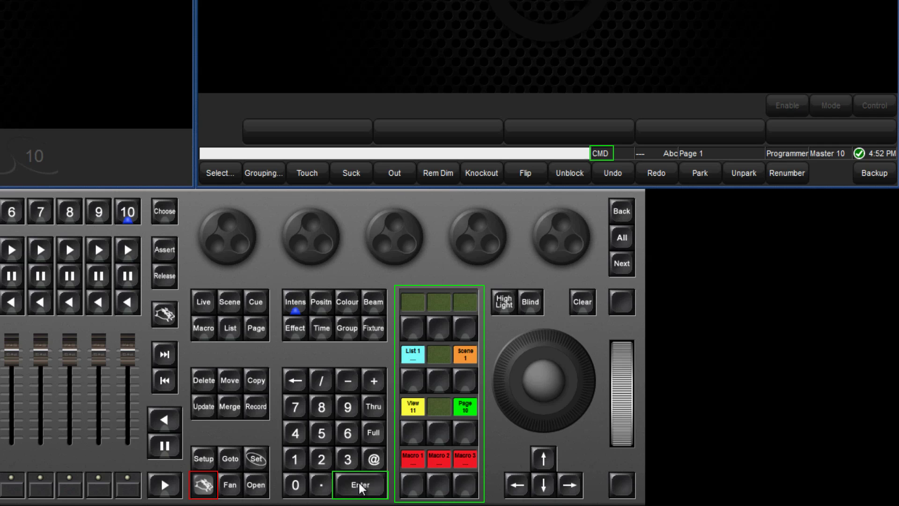
left_click(359, 482)
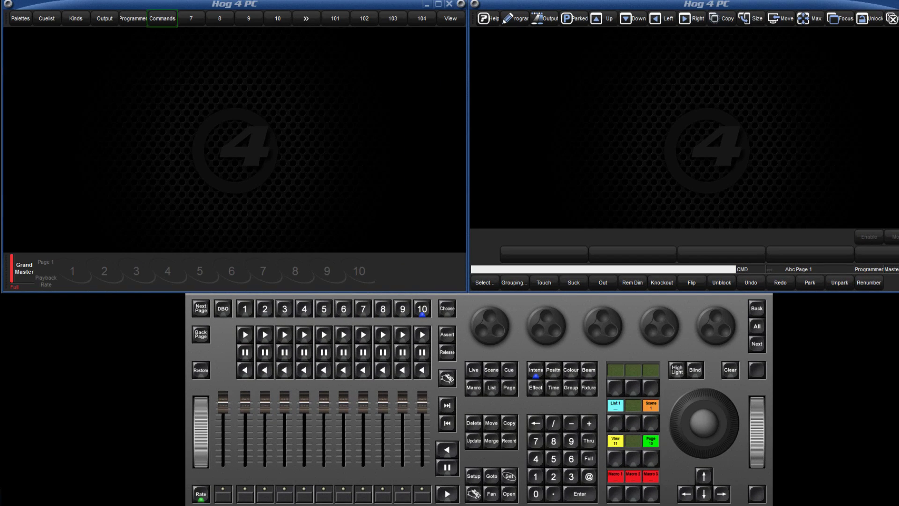
- Open the Commands directory and assign the Band group (group 29) to the first function key as command 1
left_click(511, 493)
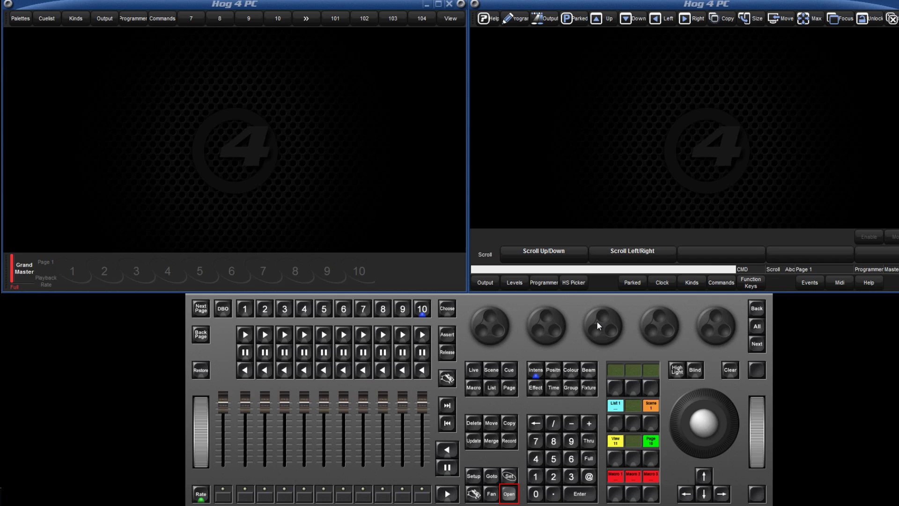
left_click(721, 282)
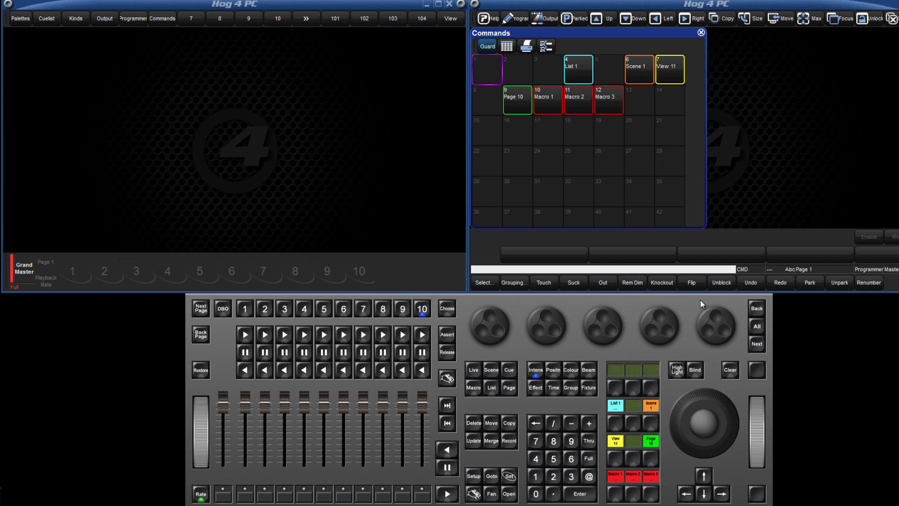
left_click(571, 387)
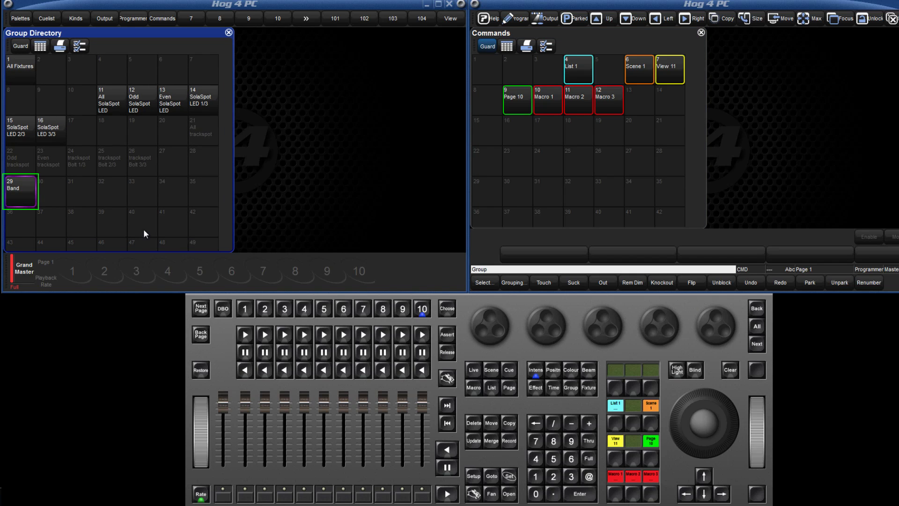
left_click(24, 192)
left_click(497, 422)
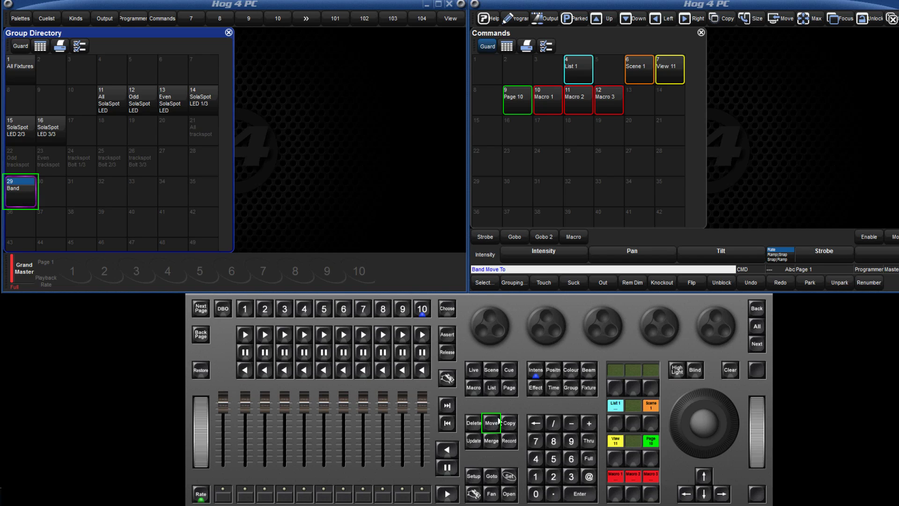
left_click(614, 386)
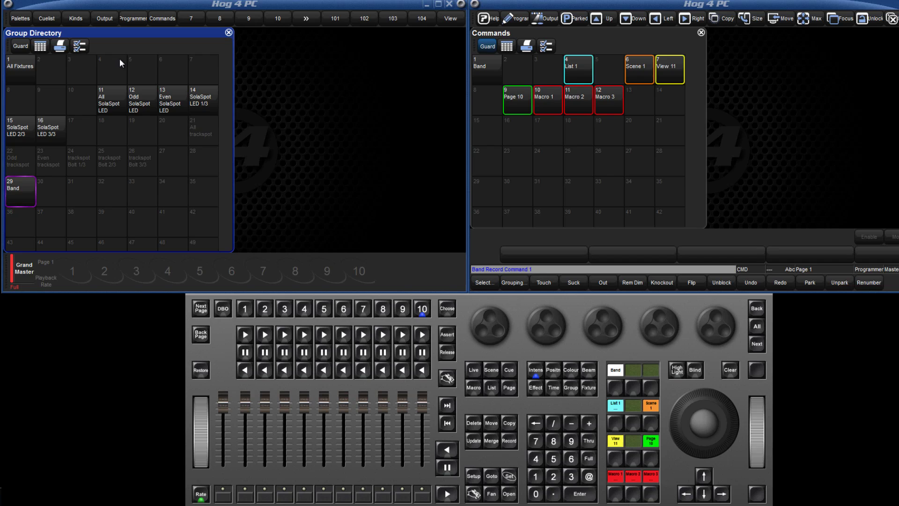
- Set the Band group's colour to medium blue in the Group Directory's spreadsheet view and return to the grid view
left_click(41, 47)
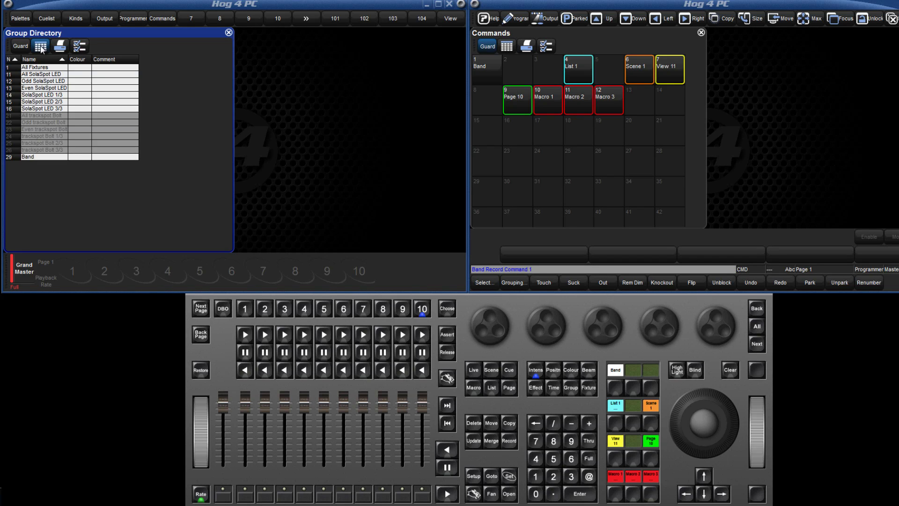
left_click(73, 158)
left_click(73, 158)
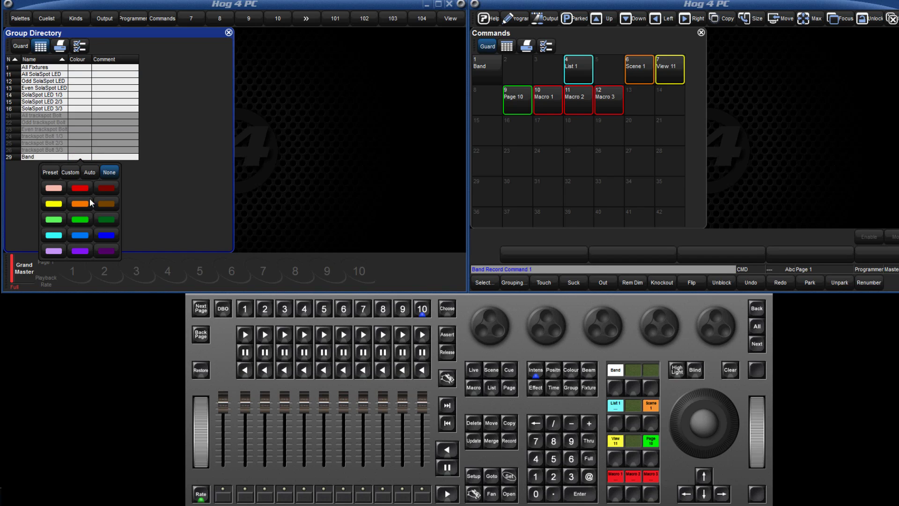
left_click(82, 234)
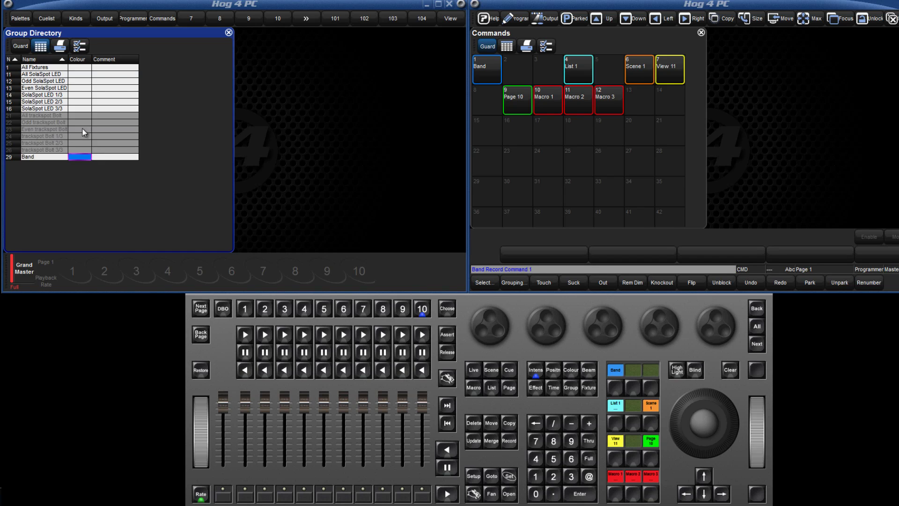
left_click(41, 46)
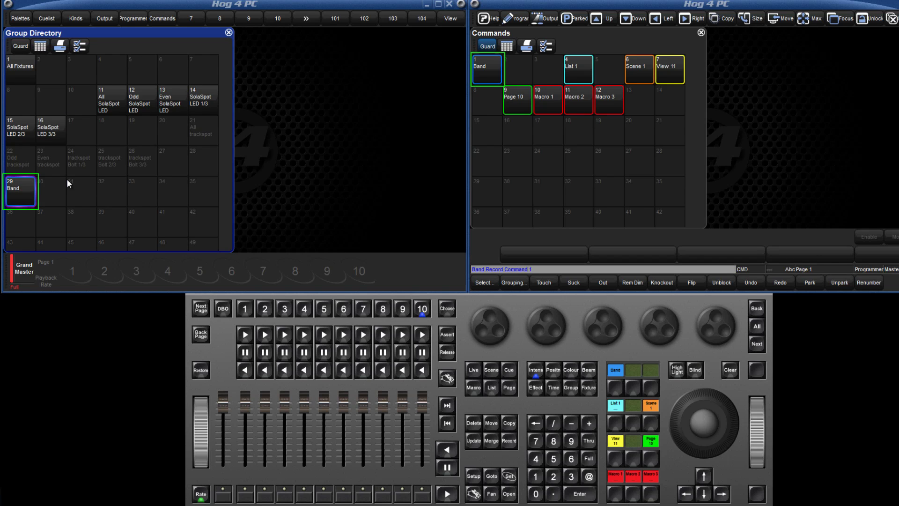
- Assign the Audience position palette to command 13 and page through the function key commands
left_click(58, 200)
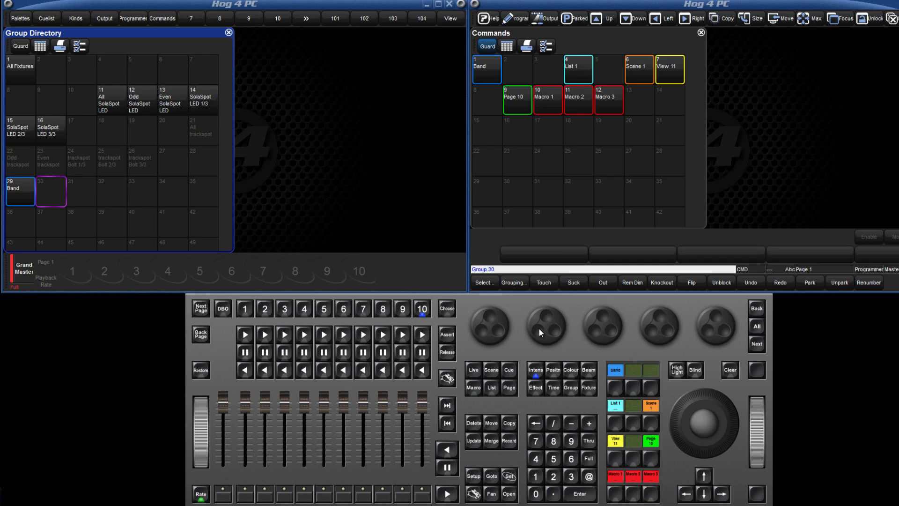
left_click(554, 371)
left_click(285, 103)
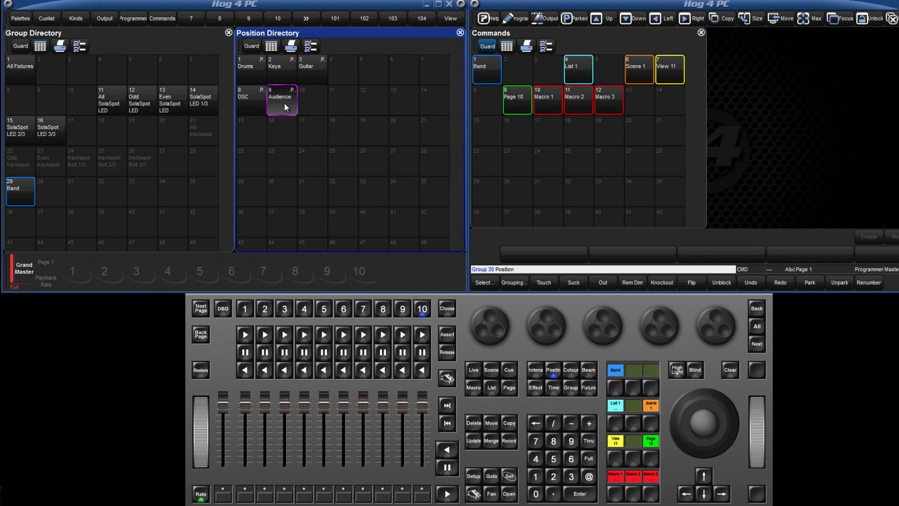
left_click(490, 423)
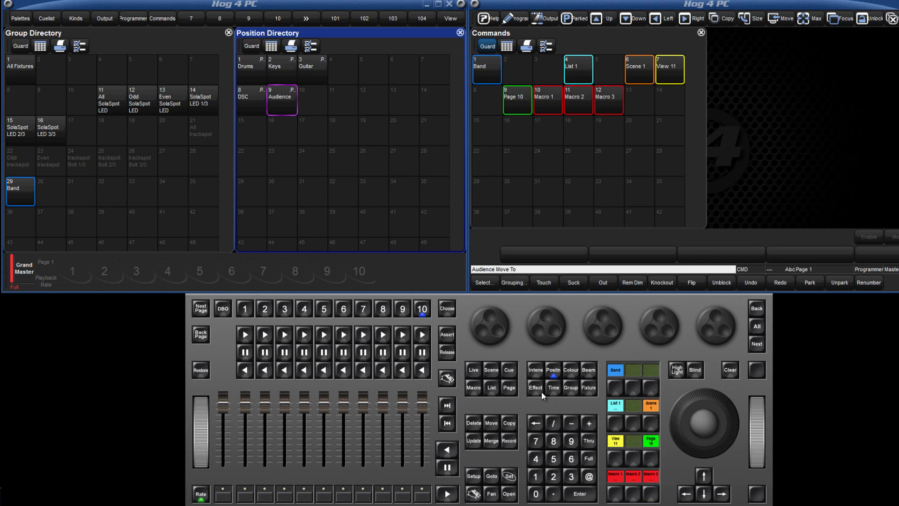
left_click(642, 94)
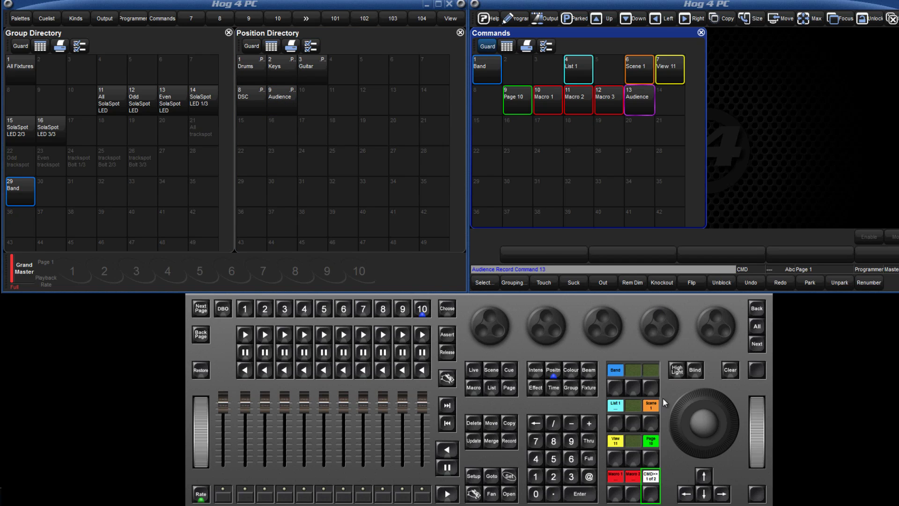
left_click(651, 494)
left_click(651, 494)
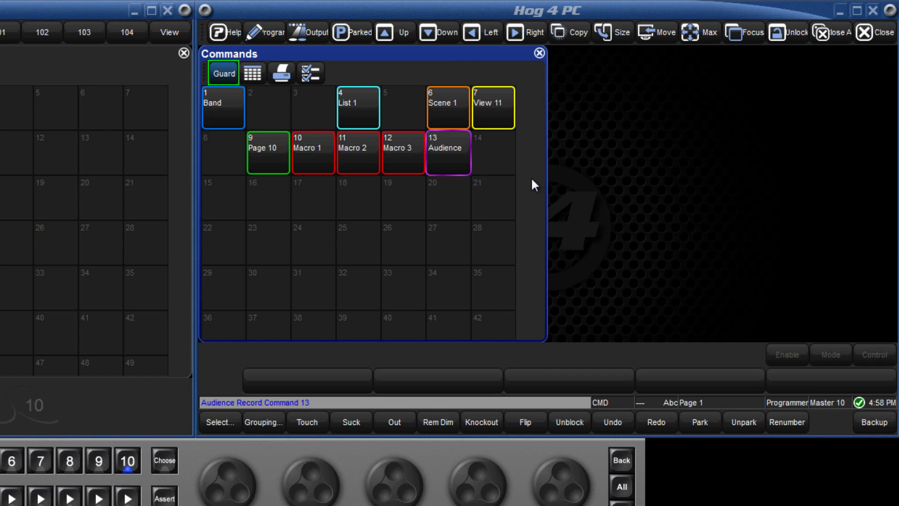
- Move the Audience command from slot 13 to slot 3 and delete the Macro 1 command in slot 10
left_click(446, 155)
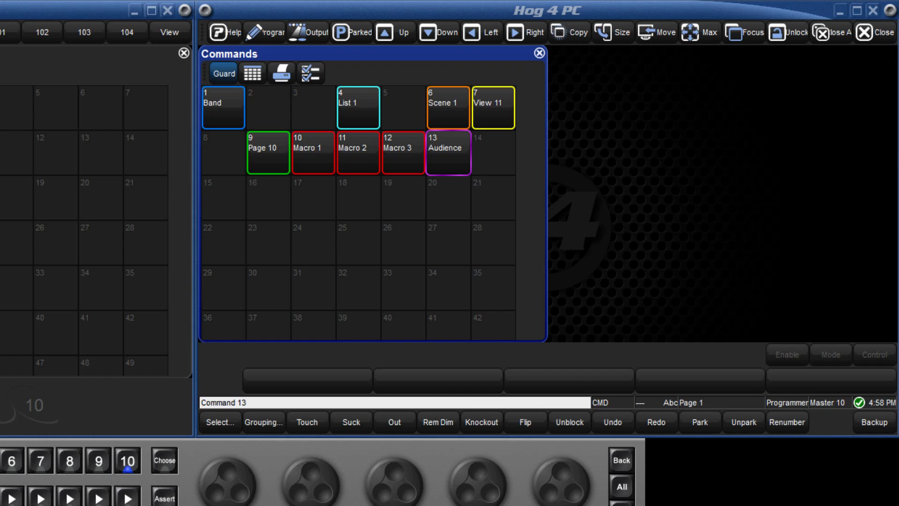
key("ctrl+m")
left_click(309, 113)
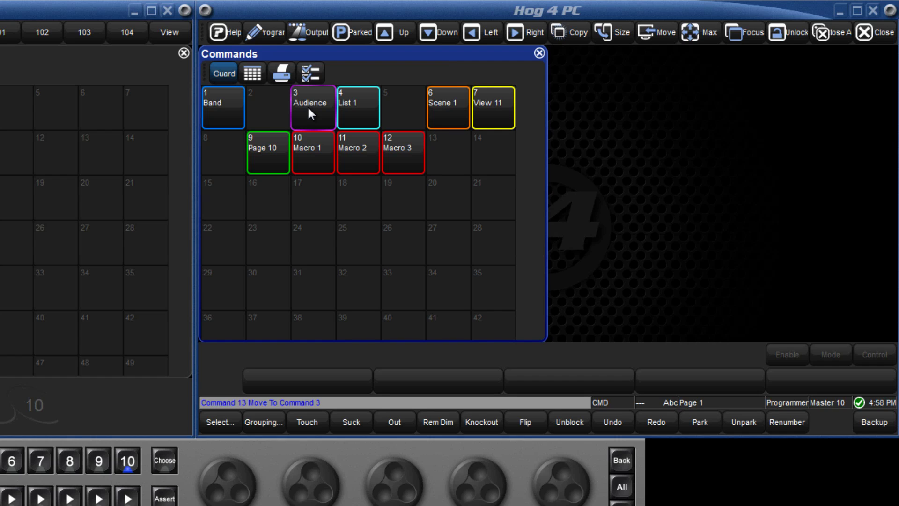
left_click(314, 151)
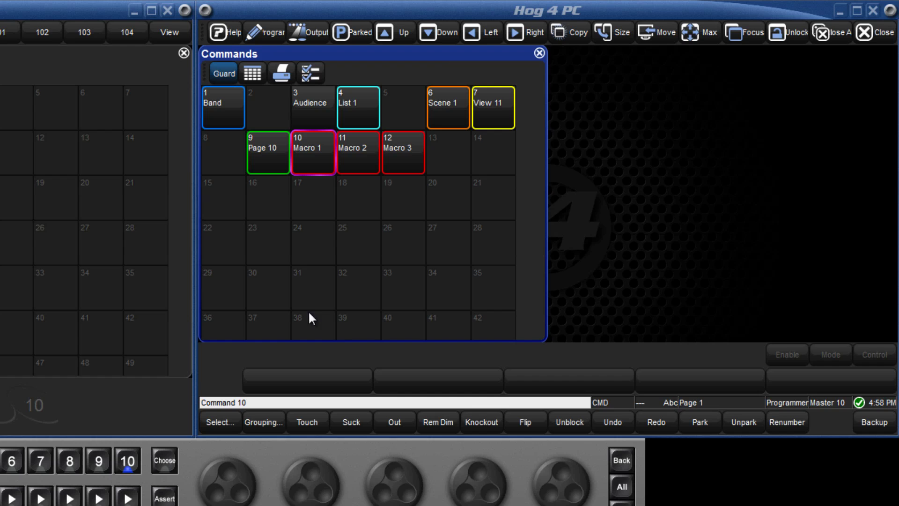
key("Delete")
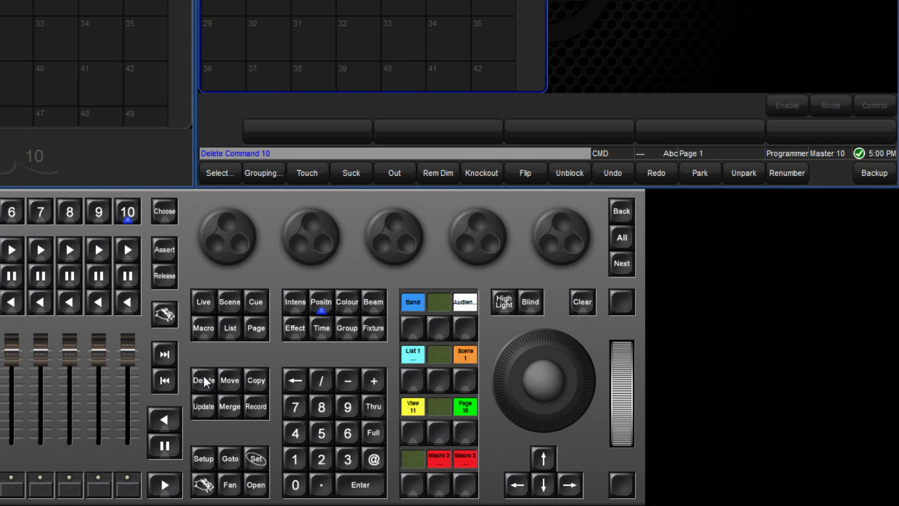
- Move the Macro 2 command from function key 11 to 10 and delete the Macro 3 command from key 12
left_click(230, 380)
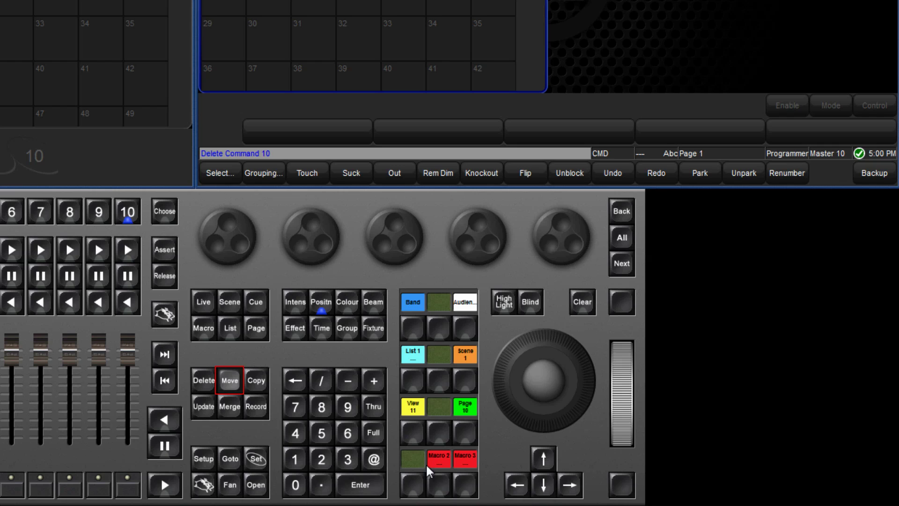
left_click(443, 484)
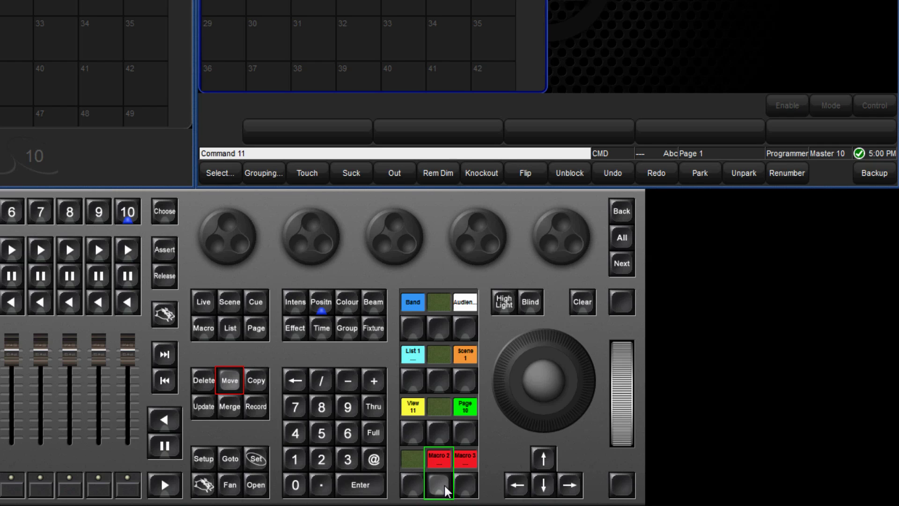
left_click(411, 486)
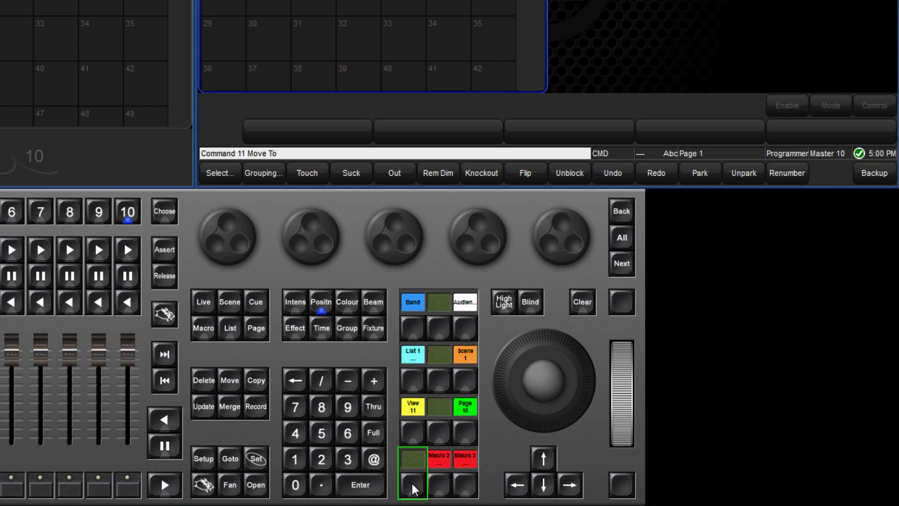
left_click(412, 481)
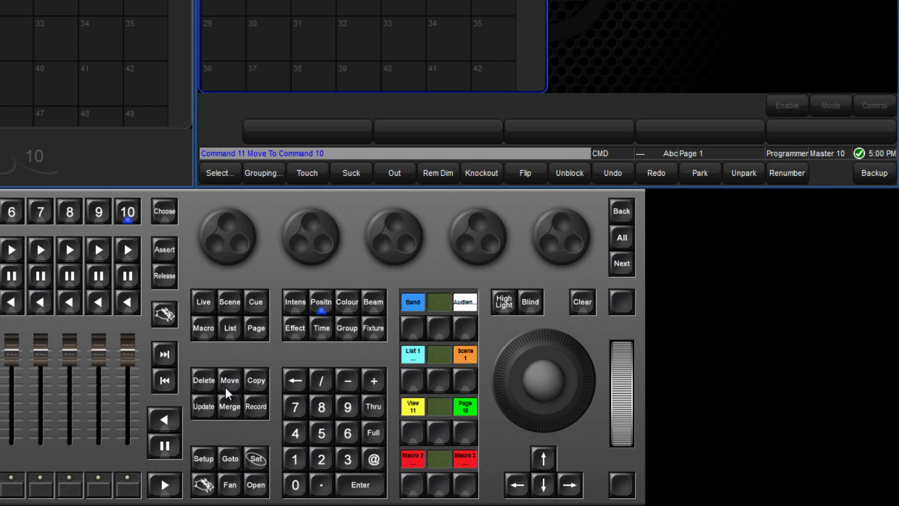
left_click(203, 379)
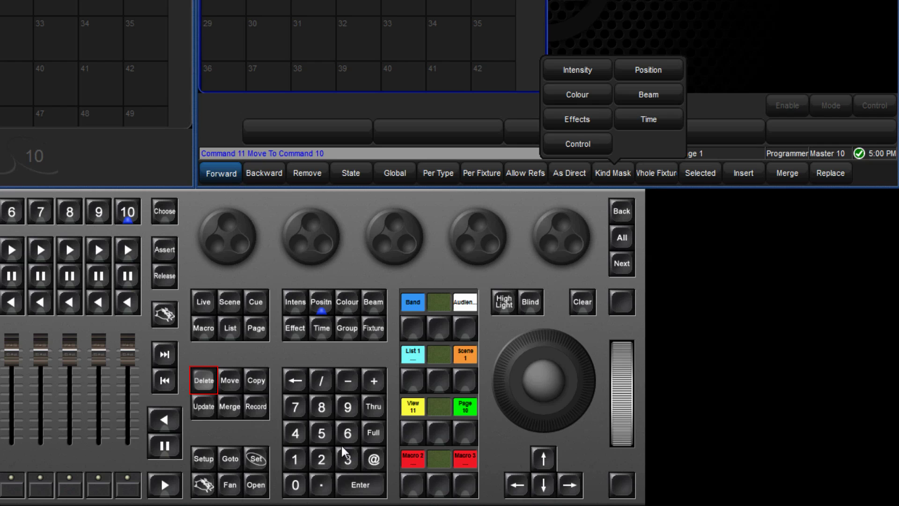
left_click(465, 485)
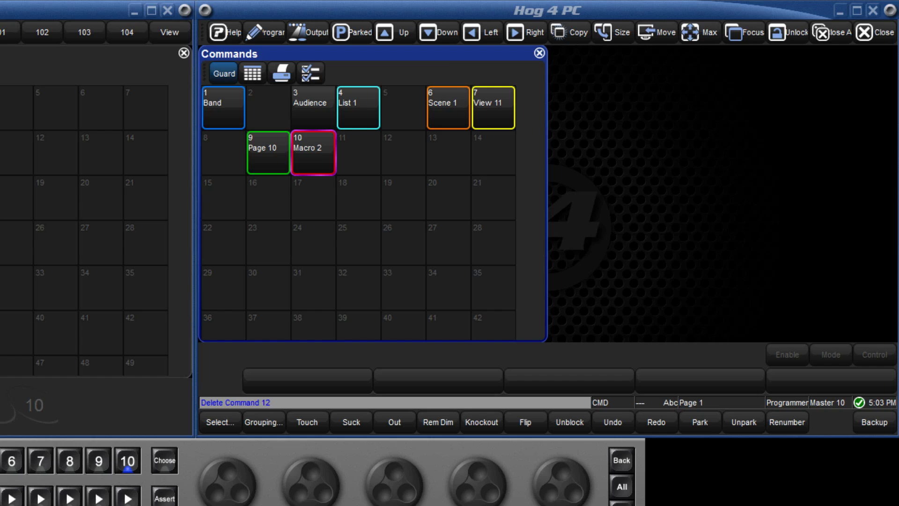
- Show the Commands directory as a spreadsheet and view the action options available for the List 1 command
left_click(251, 74)
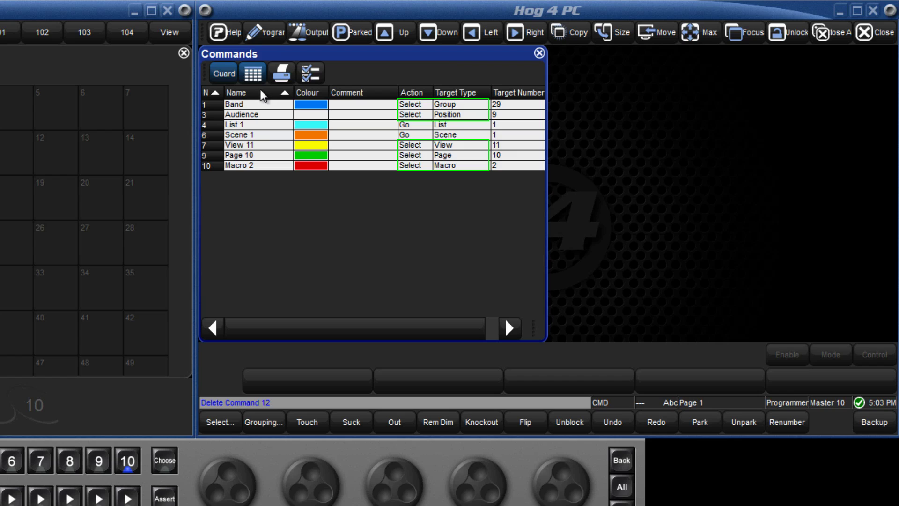
double_click(406, 124)
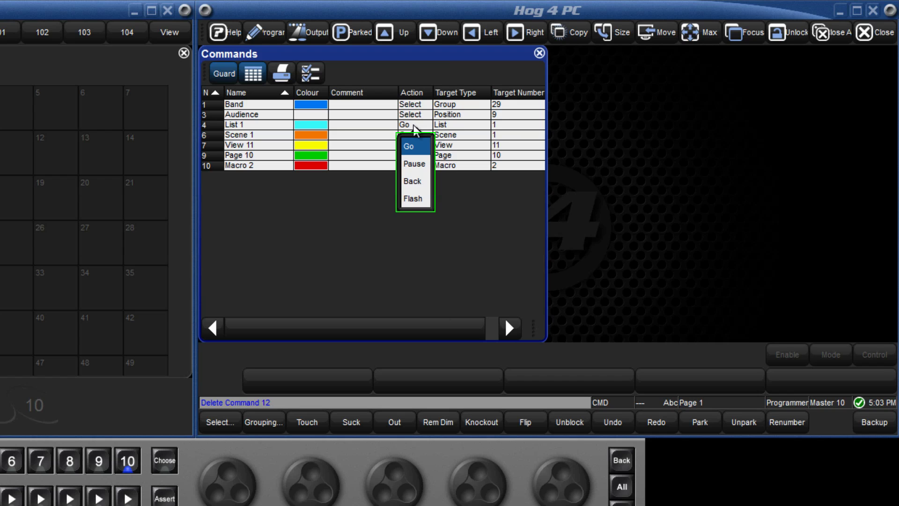
left_click(415, 131)
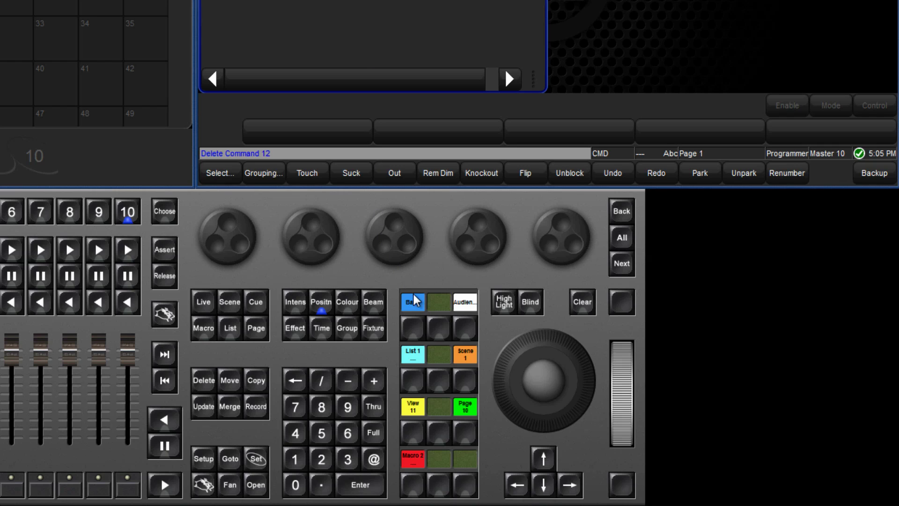
- Trigger the Band group selection and recall View 11 using their assigned function keys
left_click(415, 324)
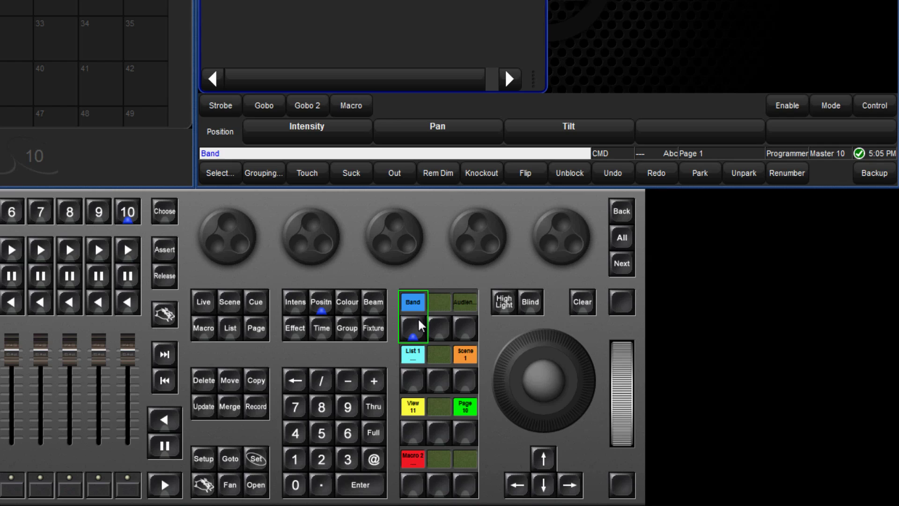
left_click(418, 317)
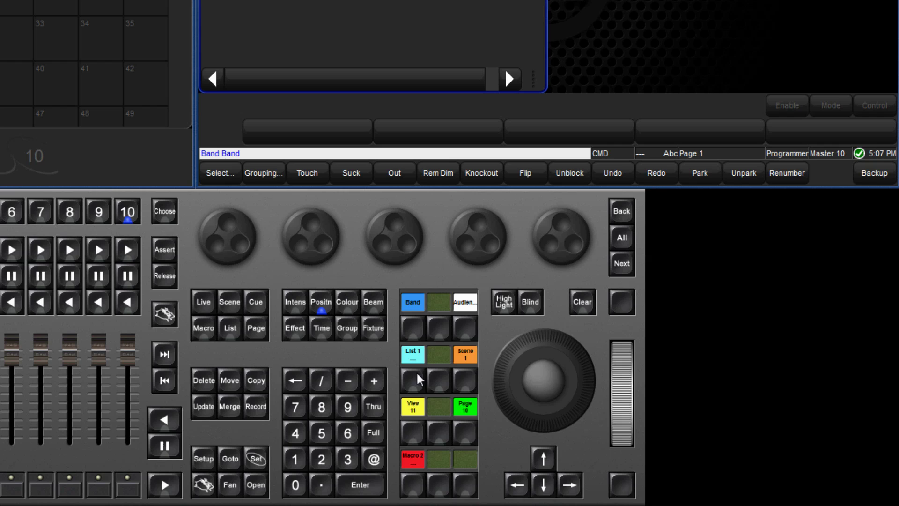
left_click(417, 423)
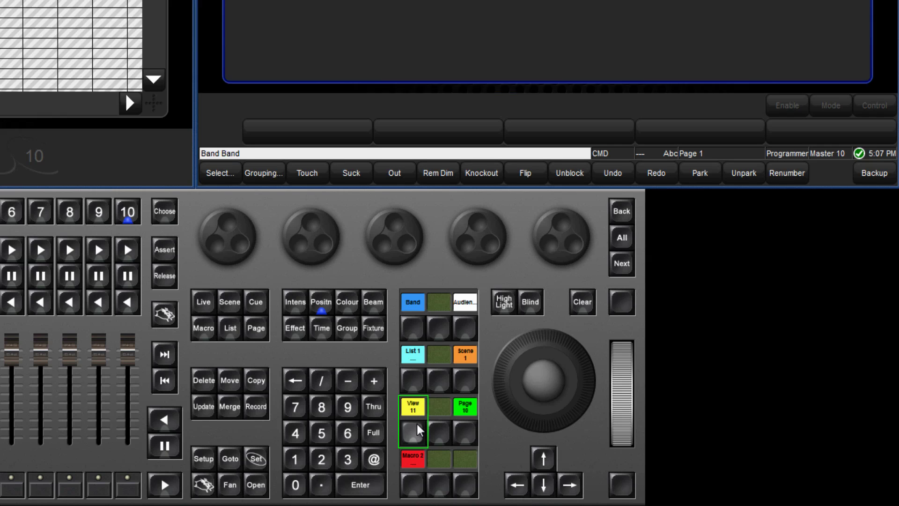